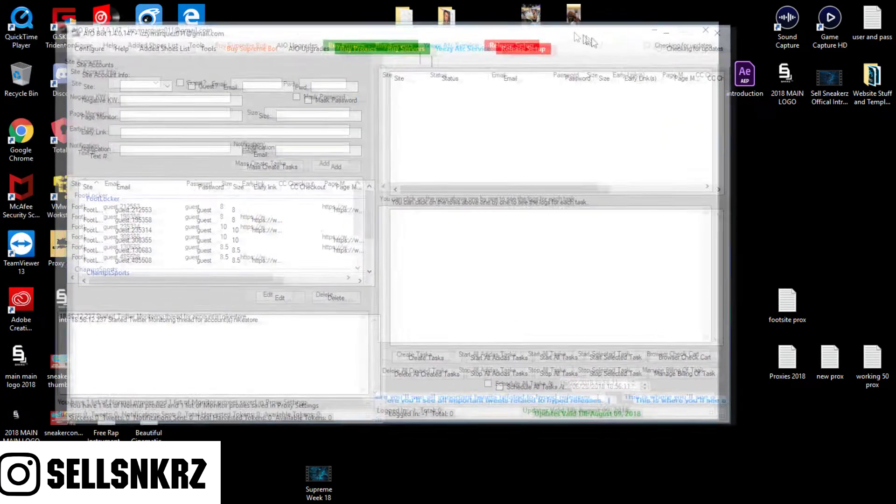
Step: Move the AIO Bot window into view and confirm installing the available update now
drag(613, 30, 728, 67)
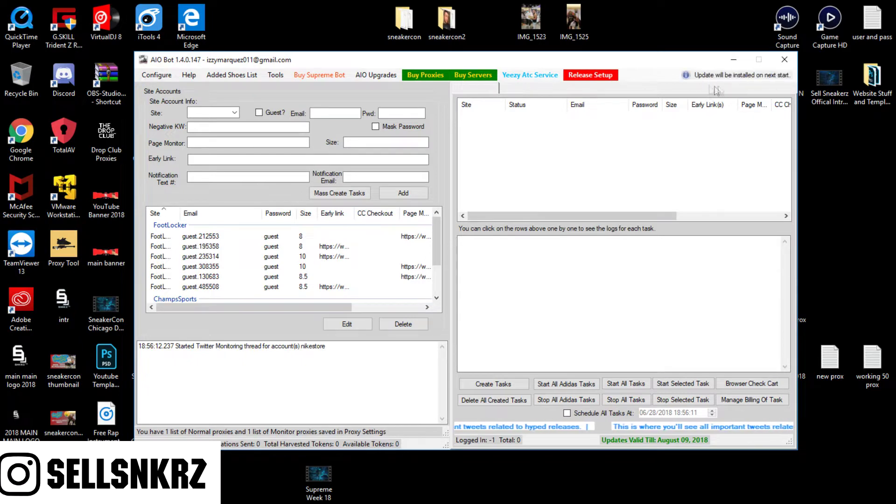
click(736, 75)
click(705, 89)
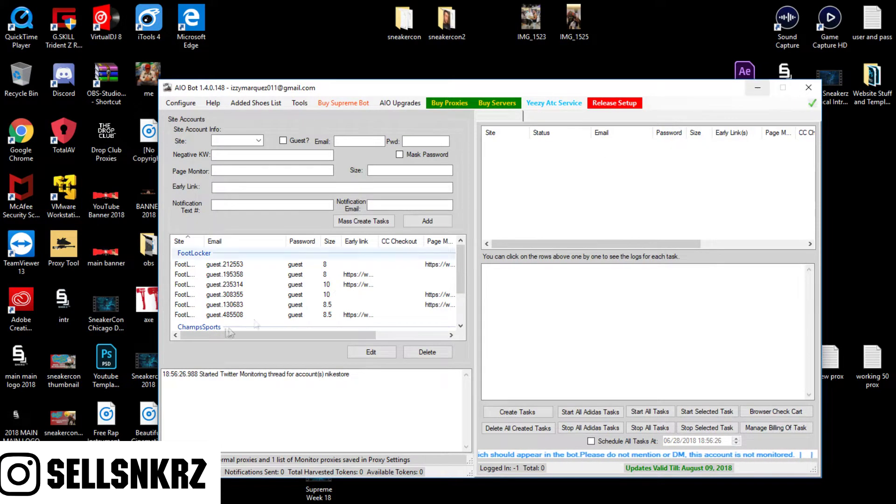
Step: Delete all saved FootLocker and ChampsSports accounts, then go to the Yeezy Butter release page
click(240, 253)
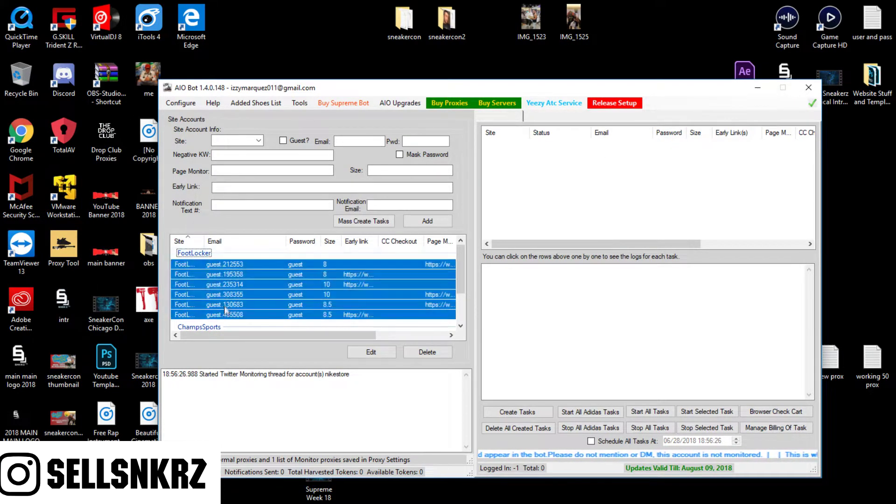
click(431, 353)
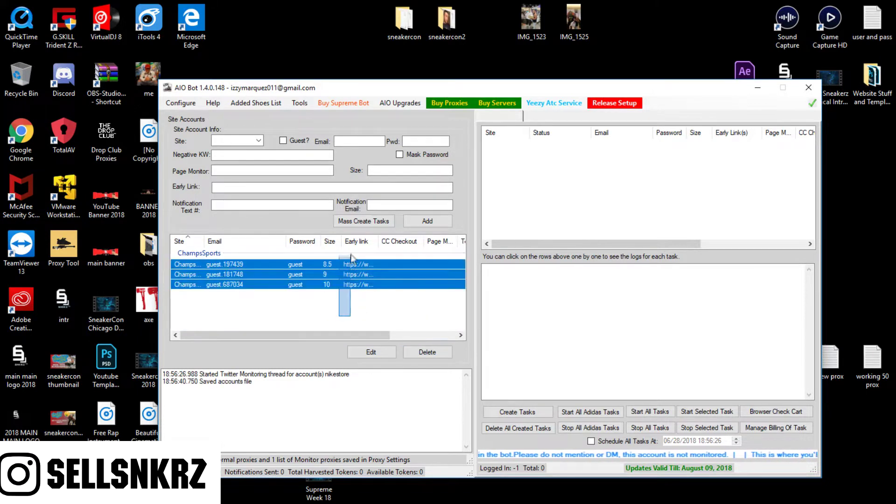
click(412, 353)
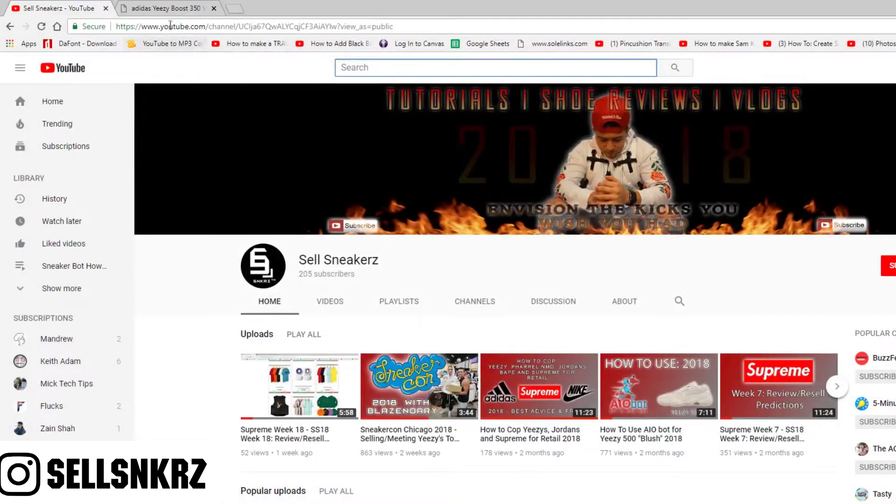
click(169, 9)
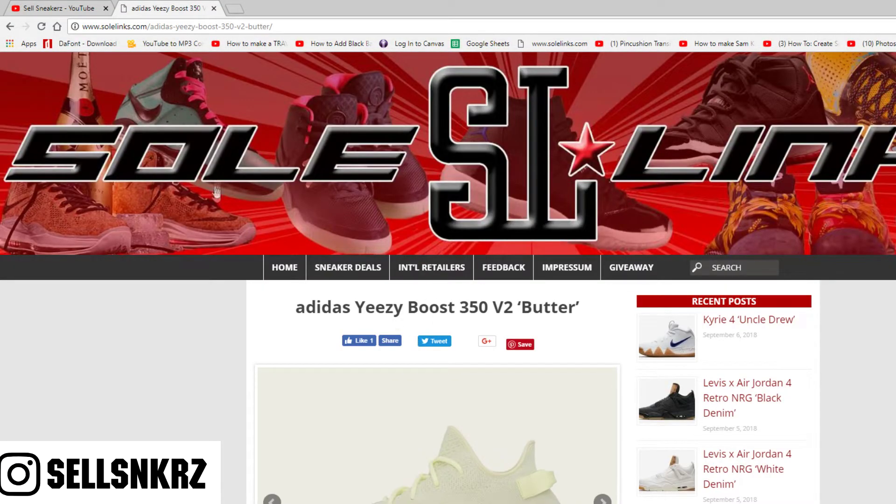
scroll(238, 308, down, 2)
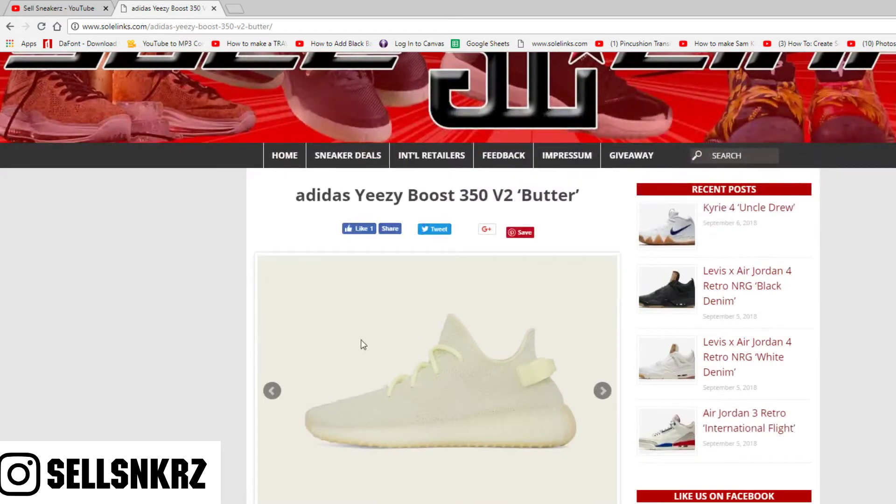
scroll(372, 338, down, 4)
scroll(370, 337, down, 3)
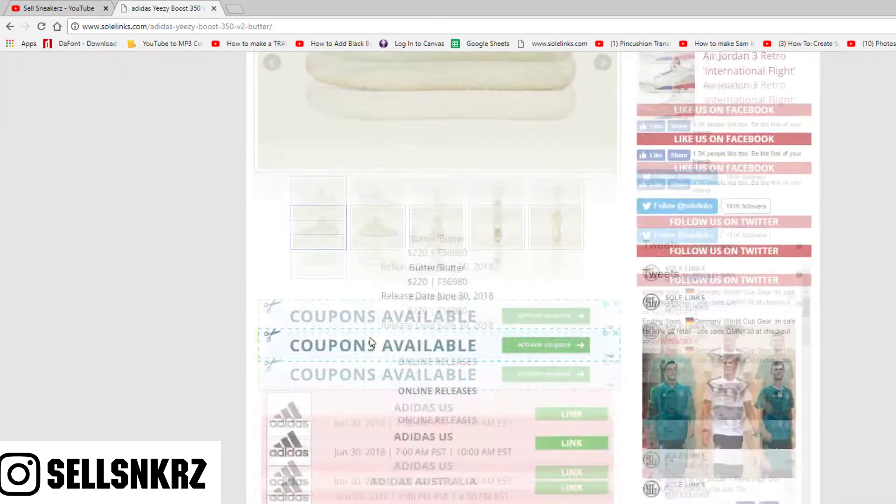
scroll(373, 342, down, 2)
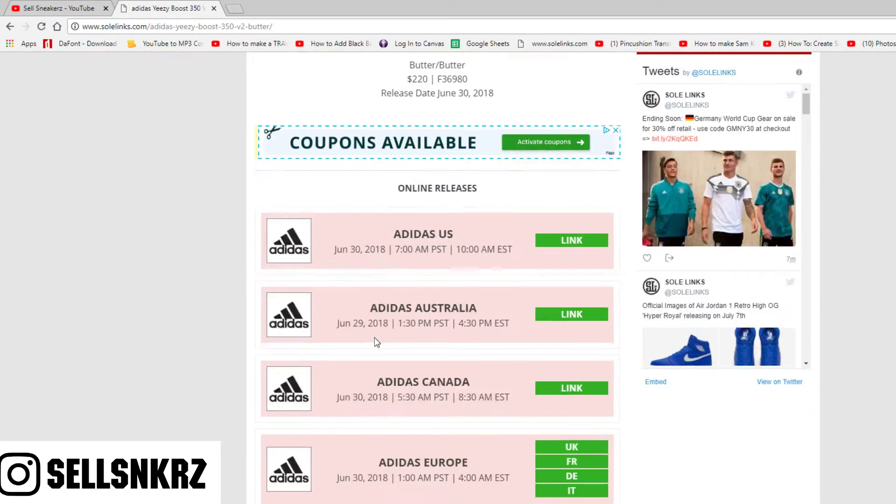
scroll(374, 338, down, 3)
scroll(374, 340, down, 3)
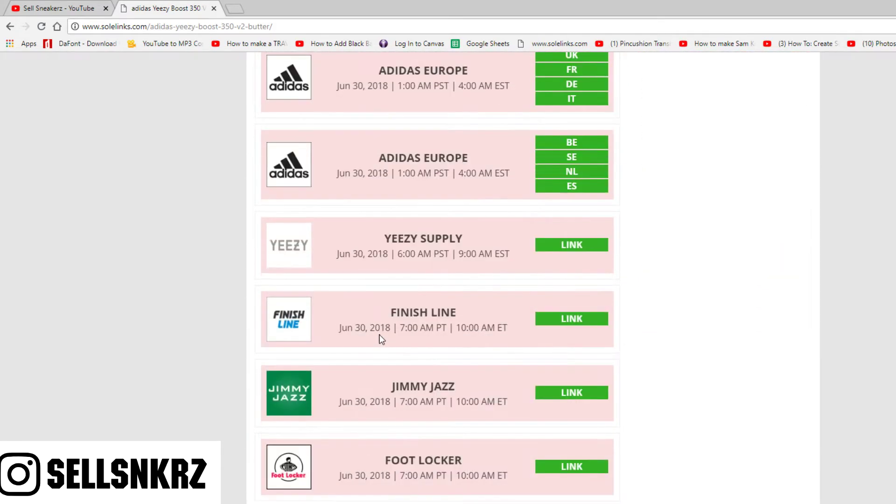
scroll(379, 335, down, 3)
scroll(383, 334, down, 2)
scroll(383, 333, down, 3)
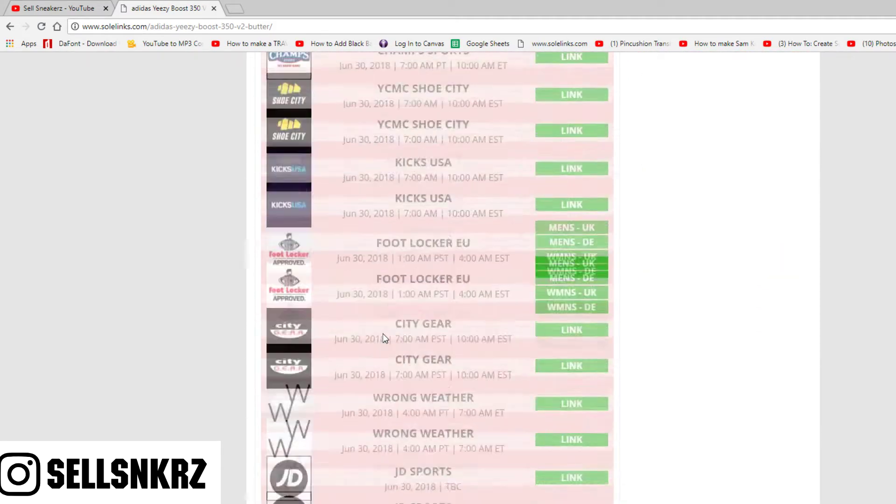
scroll(383, 333, down, 3)
scroll(383, 334, down, 5)
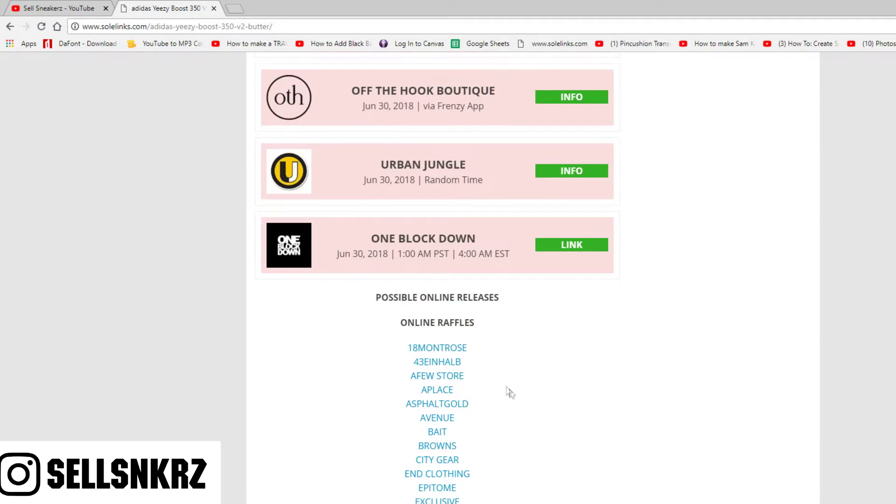
scroll(475, 369, down, 2)
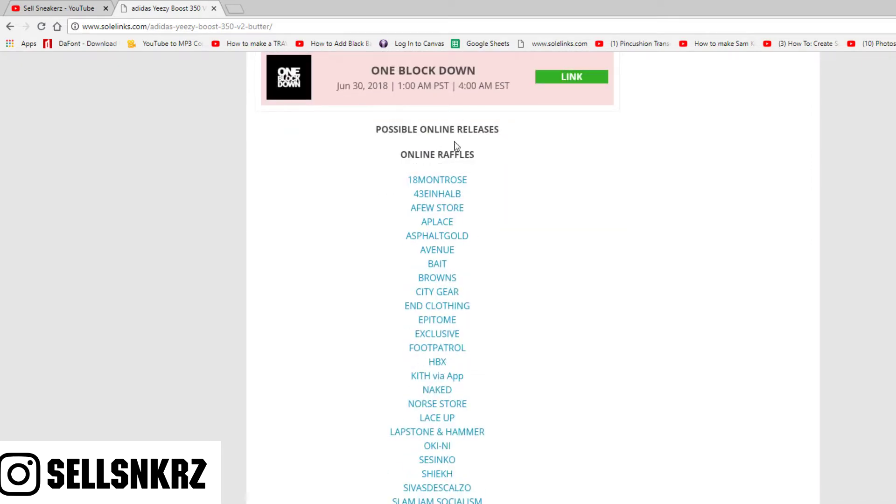
scroll(473, 385, down, 2)
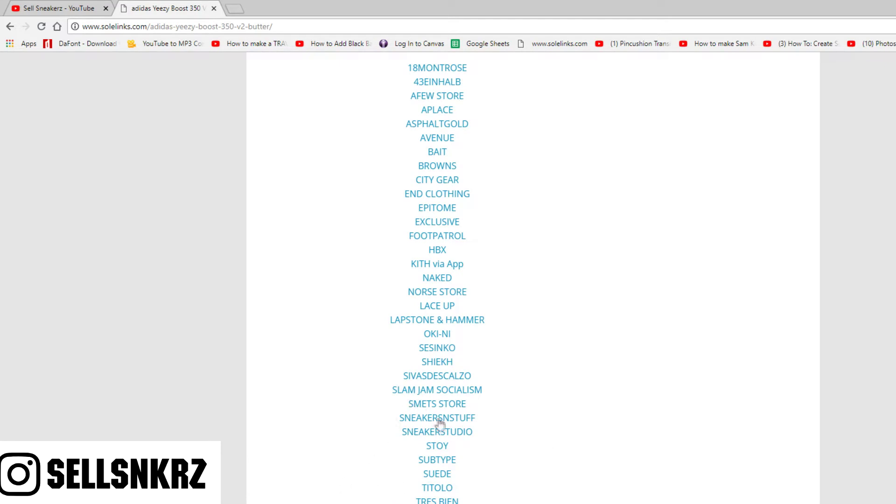
scroll(438, 424, up, 3)
scroll(438, 424, down, 1)
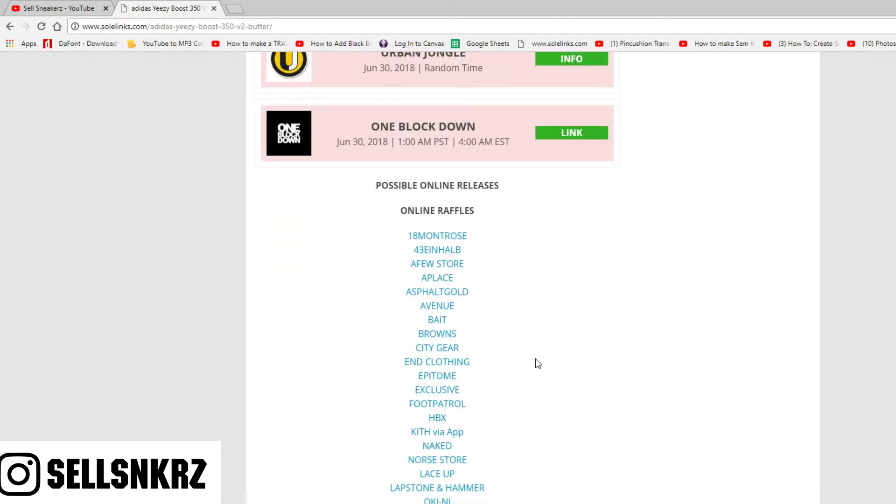
scroll(537, 364, down, 3)
scroll(536, 363, up, 5)
scroll(546, 363, up, 5)
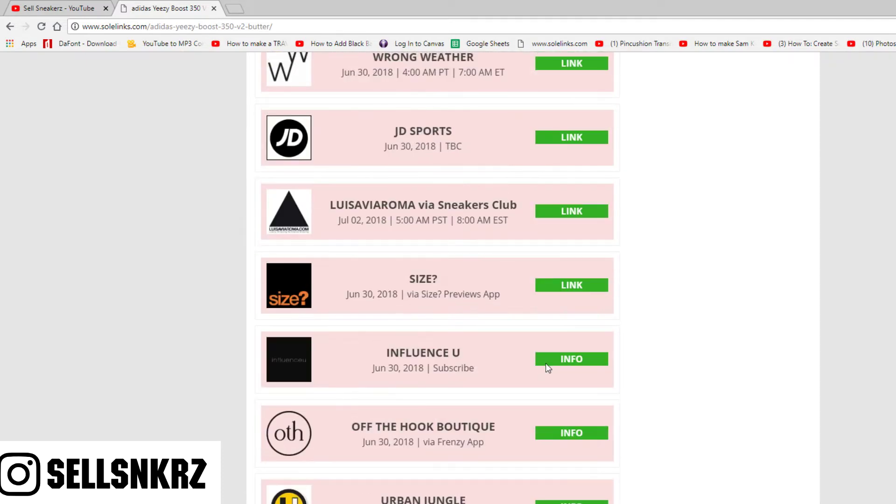
scroll(545, 363, up, 5)
scroll(546, 365, up, 5)
scroll(548, 367, up, 5)
scroll(548, 370, up, 3)
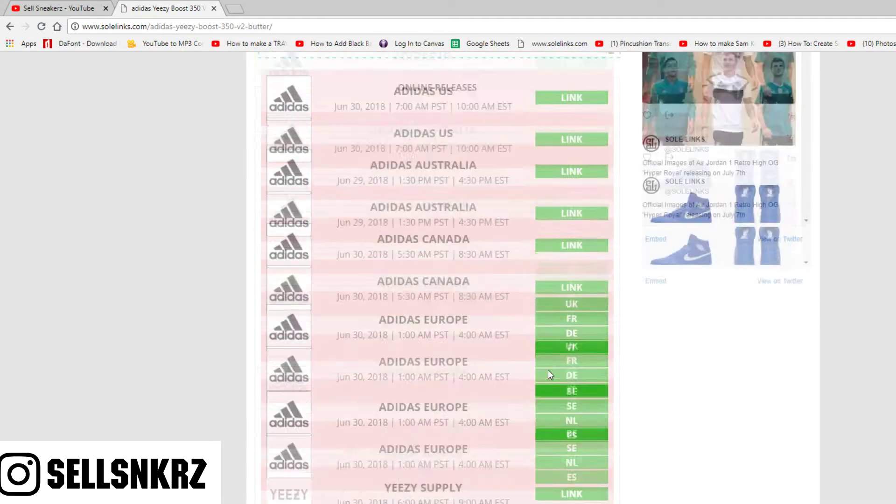
scroll(548, 370, up, 3)
scroll(544, 369, up, 3)
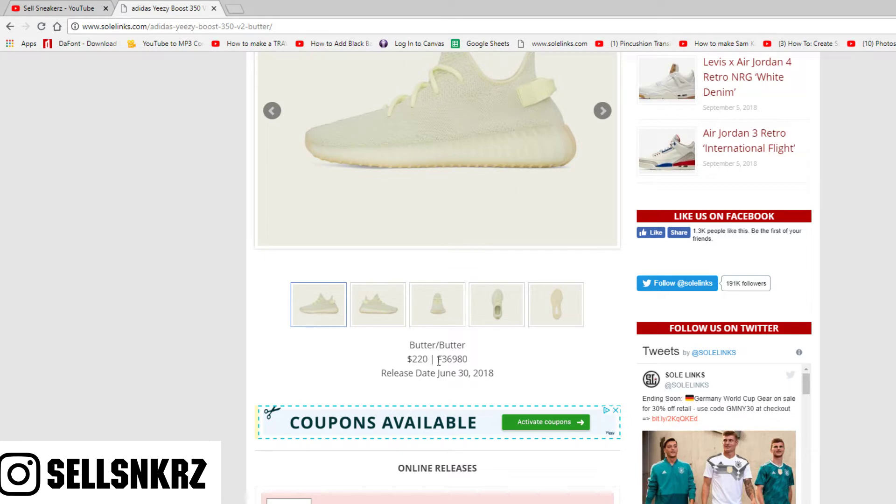
Step: Copy the style code F36980 from the release page and return to AIO Bot
drag(438, 359, 468, 360)
right_click(459, 365)
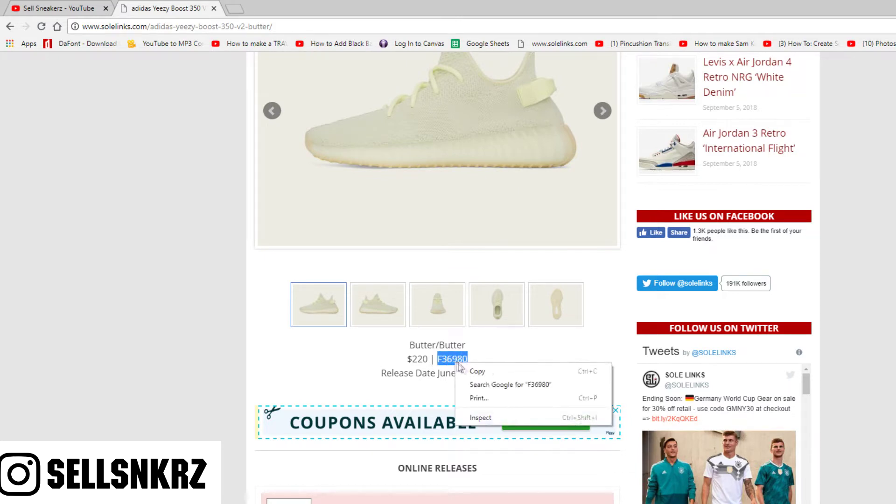
click(477, 371)
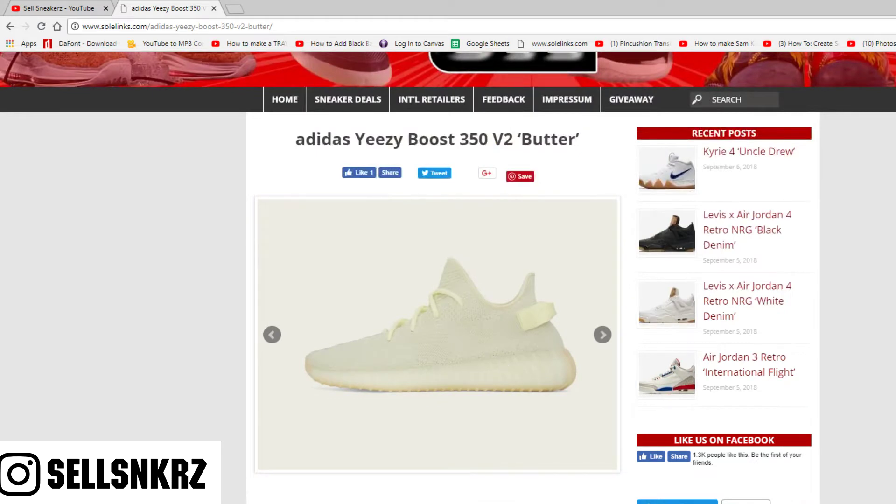
key(alt+Tab)
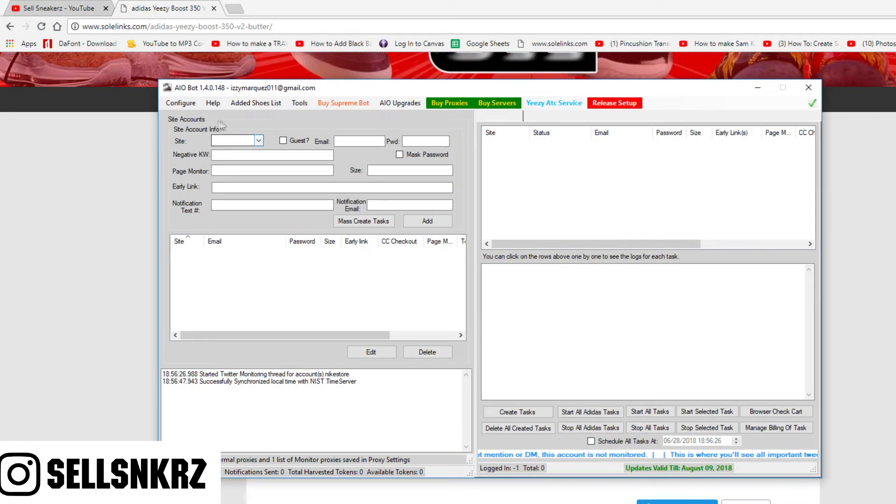
Step: Save and enable the monitor and normal proxy lists, then bring up Manage Billing
click(192, 109)
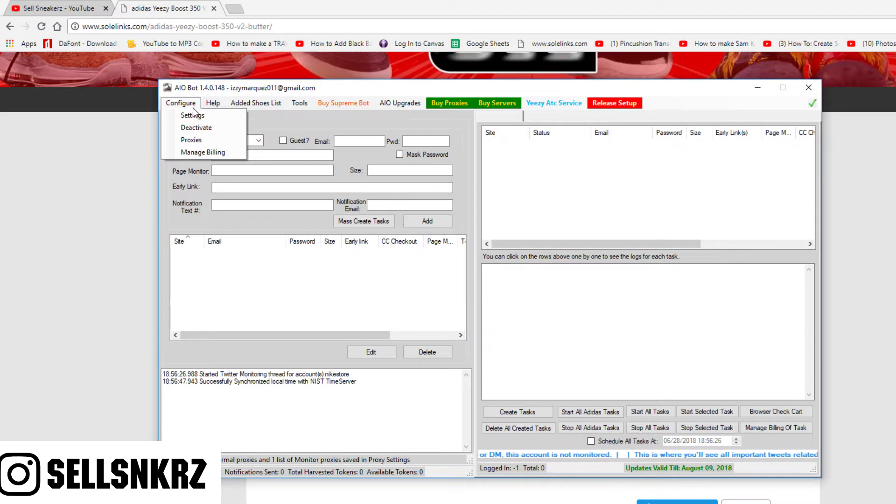
click(191, 140)
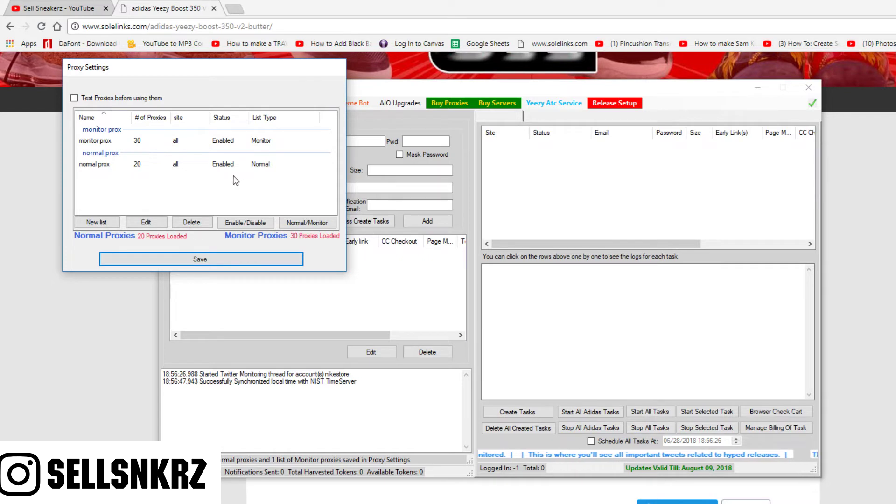
click(242, 258)
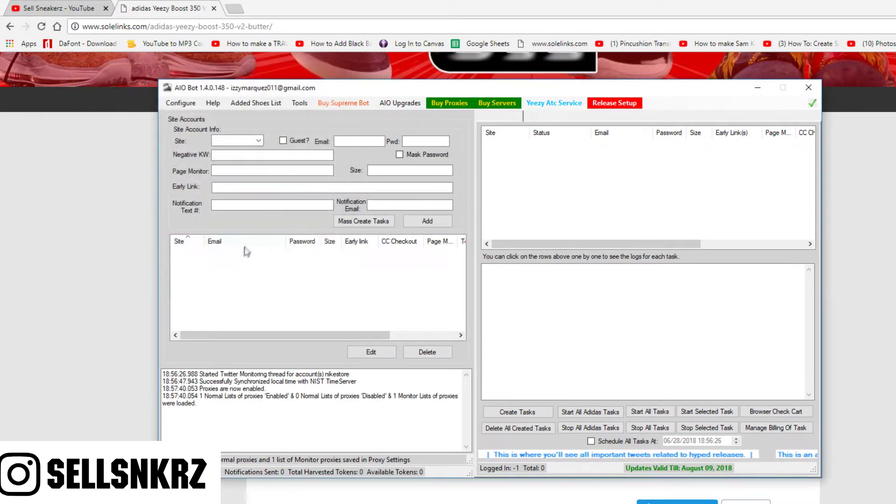
click(180, 105)
click(203, 153)
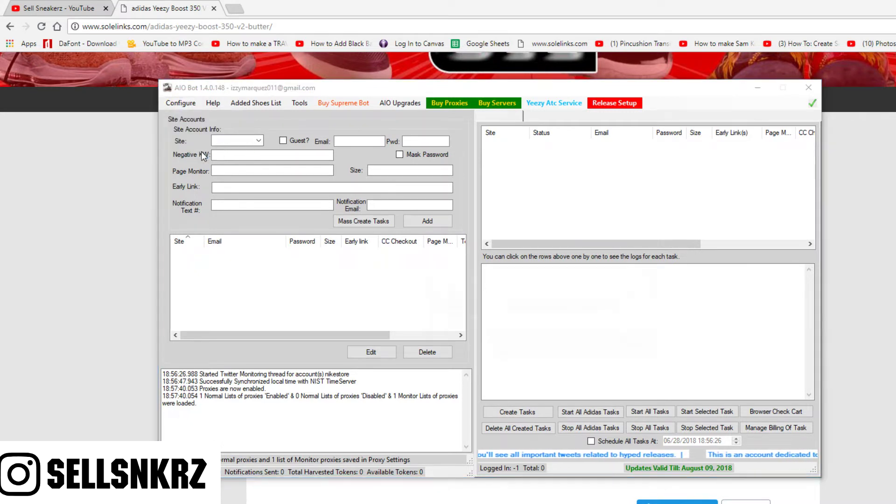
Step: Edit the saved billing entry and review its Credit Card and PayPal details
click(628, 343)
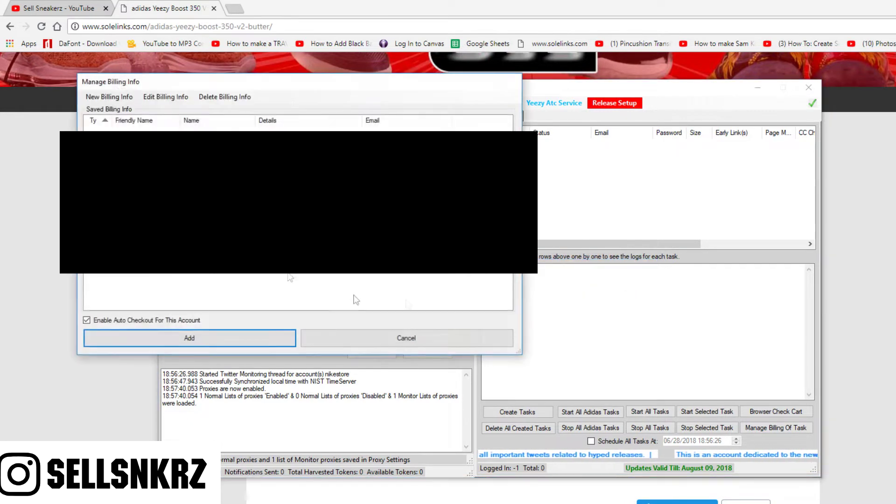
right_click(250, 283)
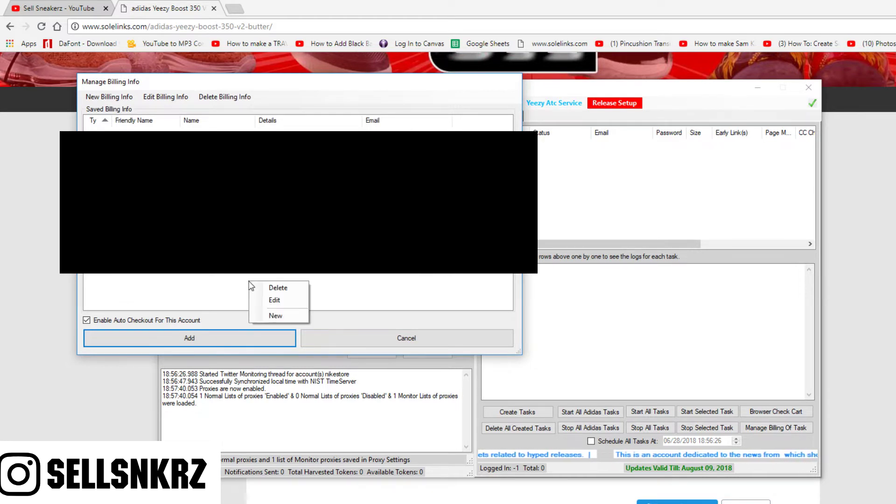
click(275, 316)
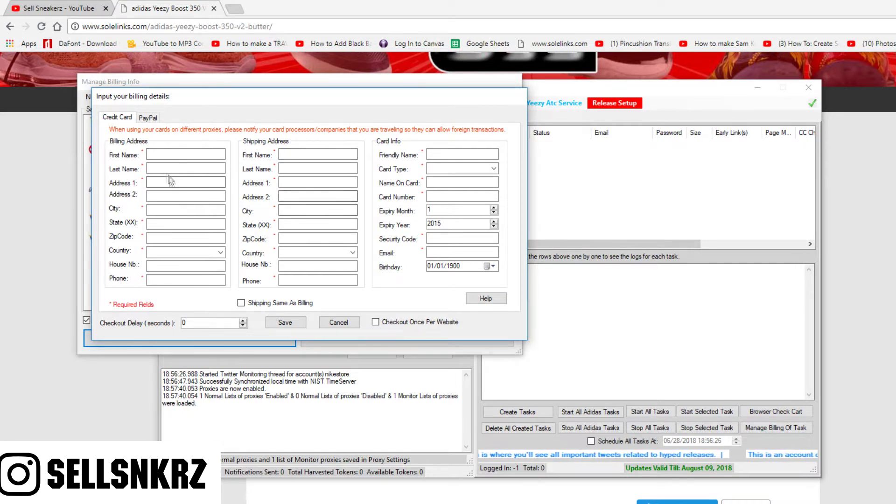
click(147, 118)
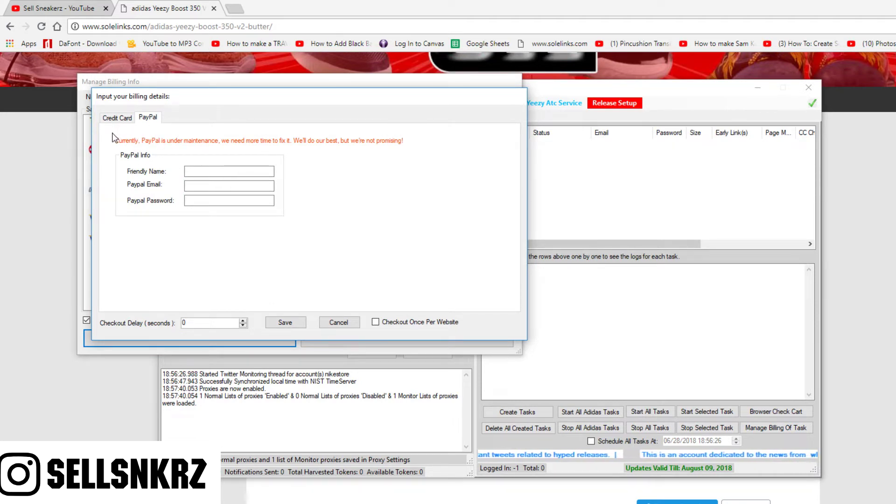
Step: Attempt saving, then close the billing dialogs without new details
click(296, 326)
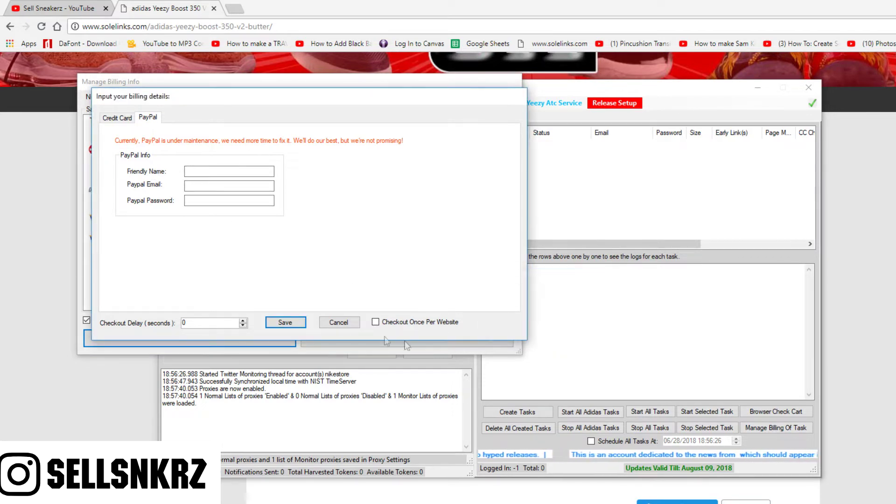
click(338, 322)
click(375, 342)
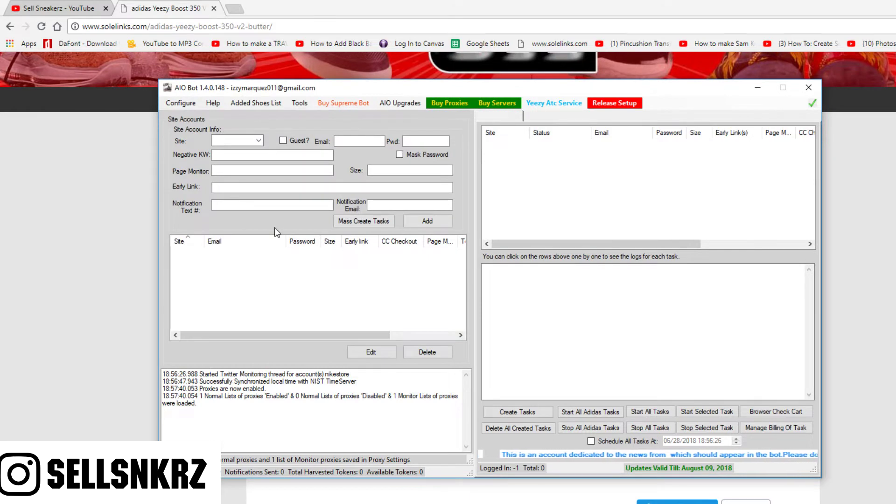
Step: Choose Adidas as the site with Guest checkout ticked, dismissing the supported websites notice
click(258, 141)
click(253, 152)
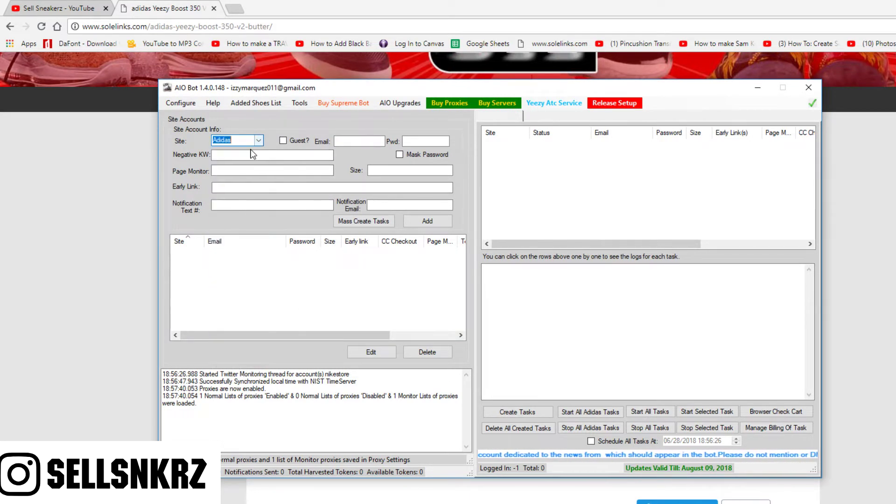
click(237, 144)
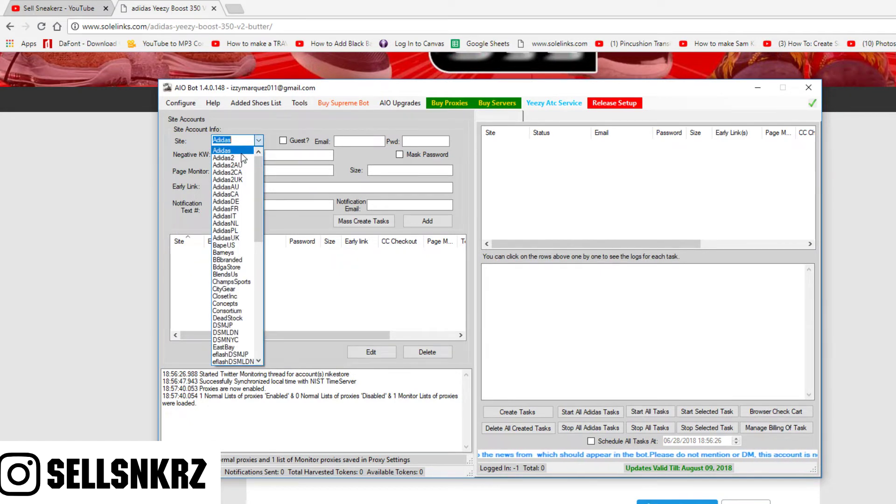
click(260, 141)
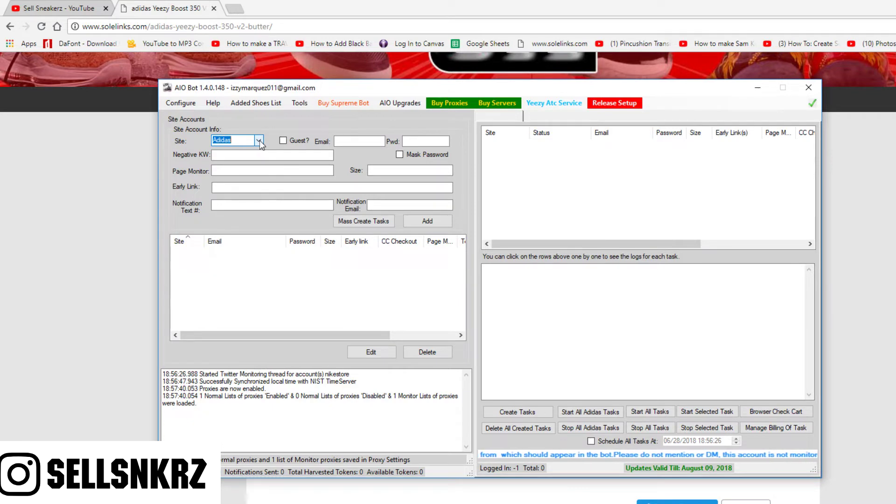
click(282, 141)
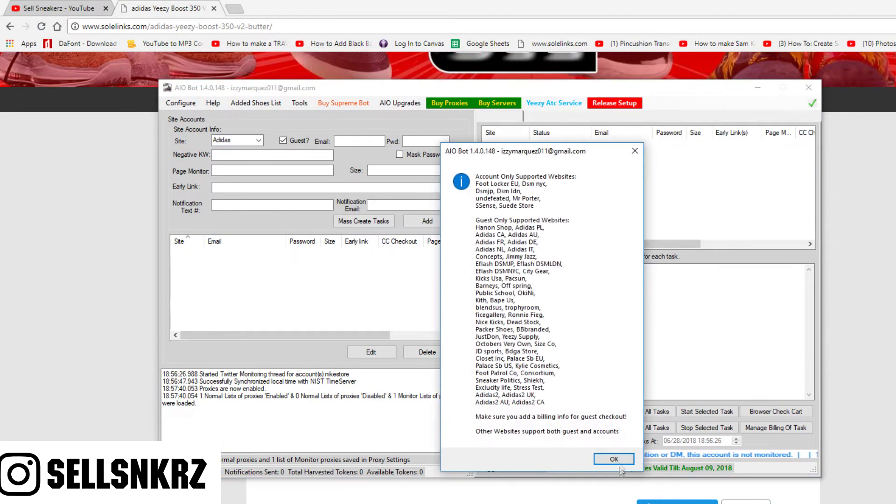
click(614, 459)
click(267, 157)
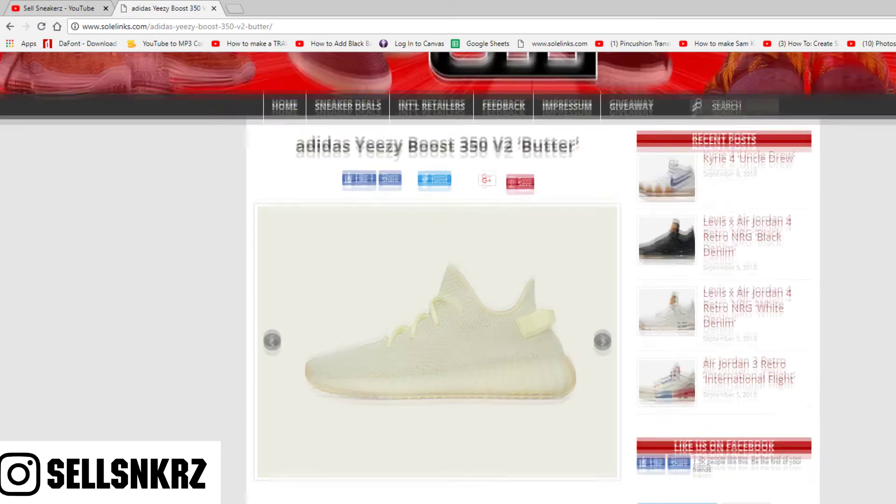
scroll(454, 418, down, 3)
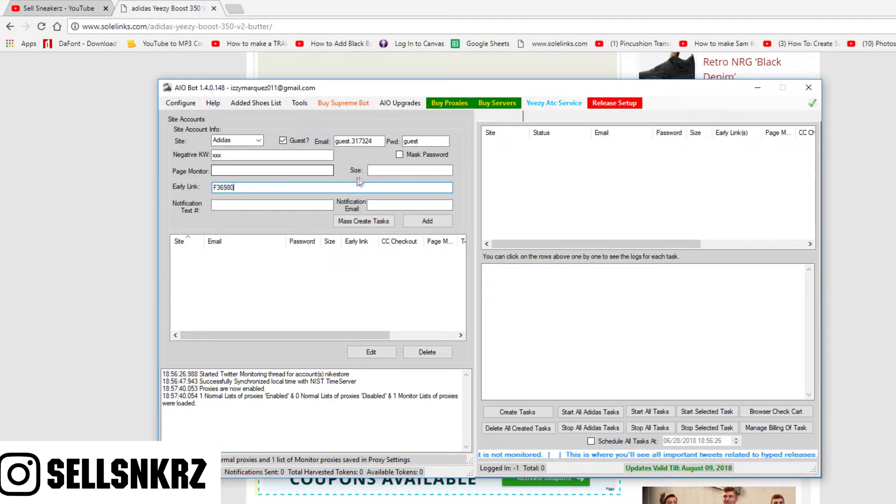
Step: Enter size 10 and add the Adidas guest task to the list
click(377, 175)
text(10)
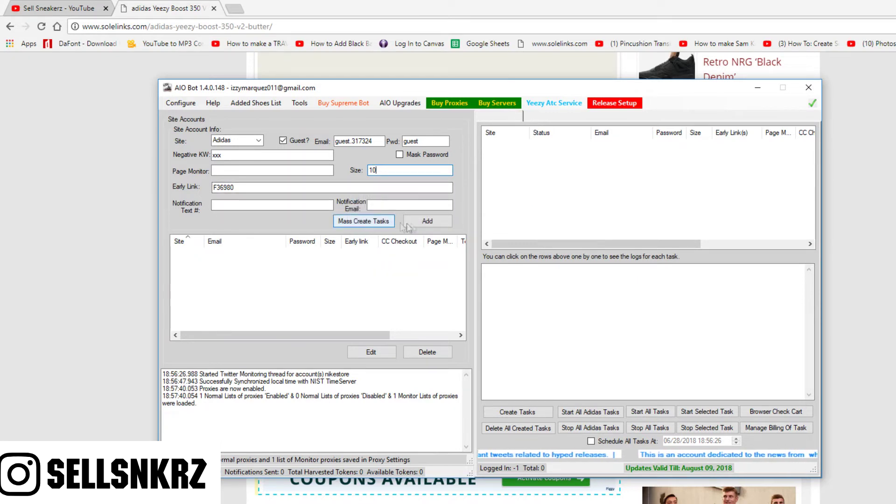
click(414, 225)
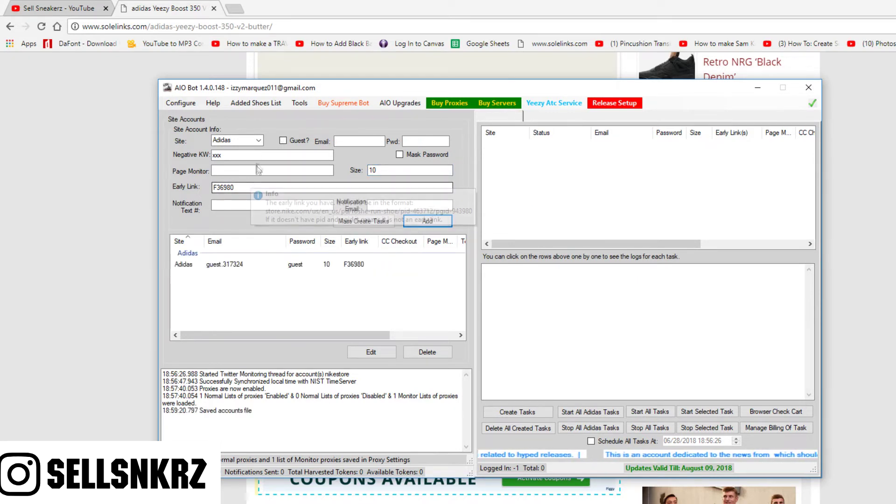
Step: Add a matching Adidas2 guest task and select the Adidas task
click(259, 142)
click(244, 159)
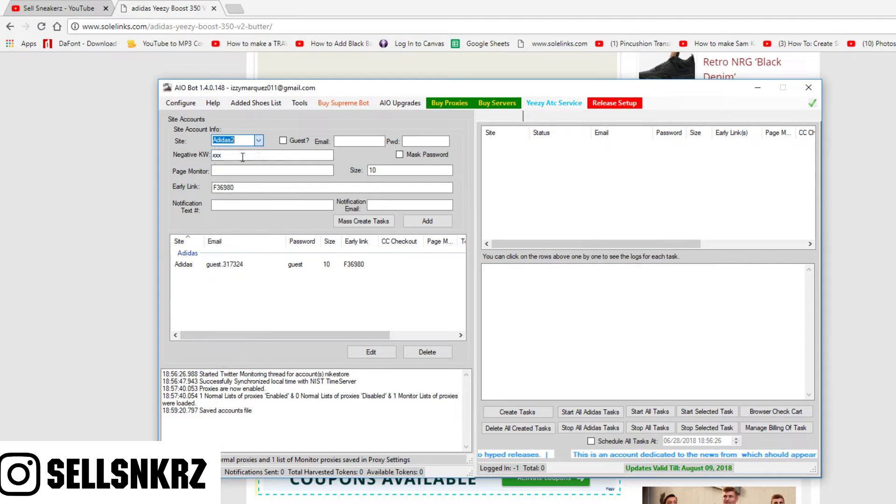
click(294, 143)
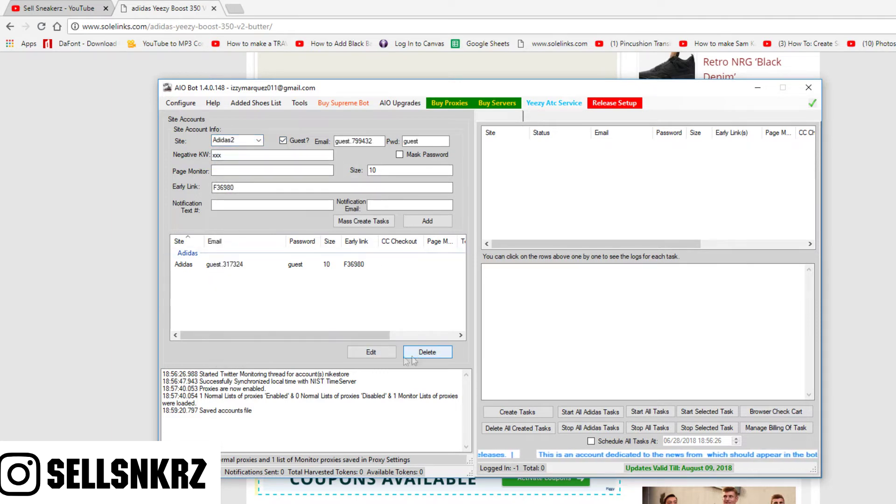
click(424, 223)
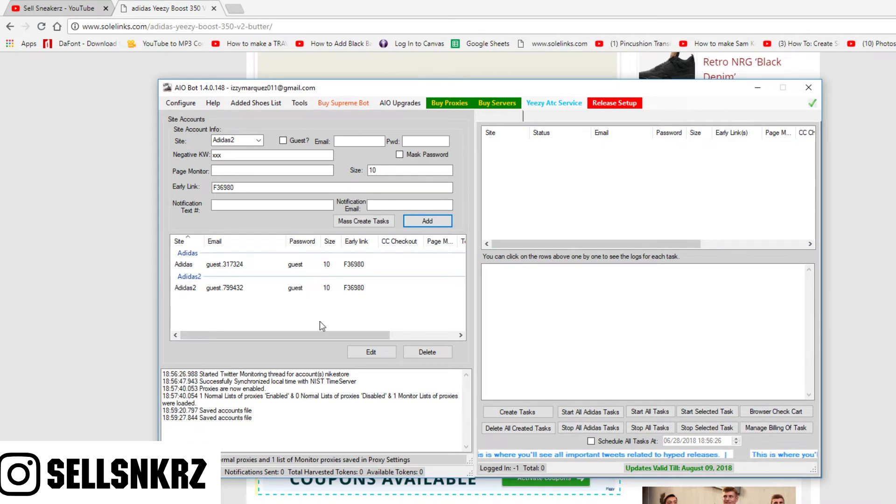
click(358, 264)
Step: Attach the Izzy Cred card billing profile to the Adidas guest task
right_click(362, 264)
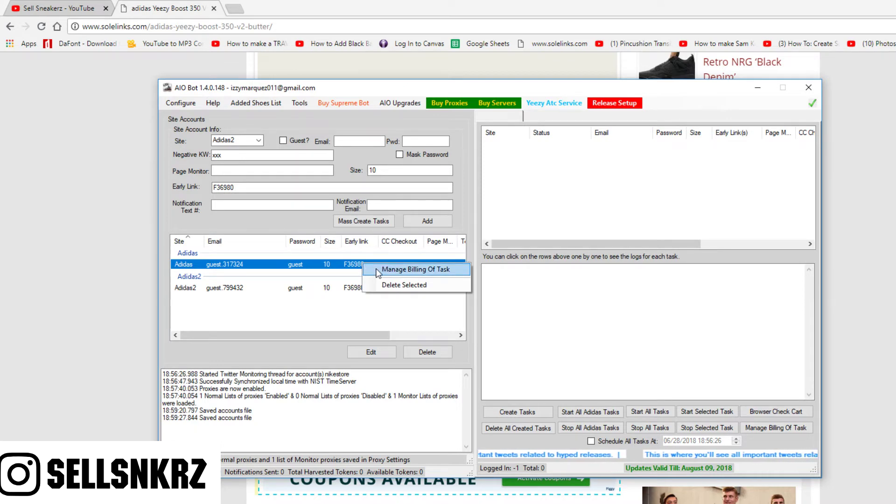
click(379, 272)
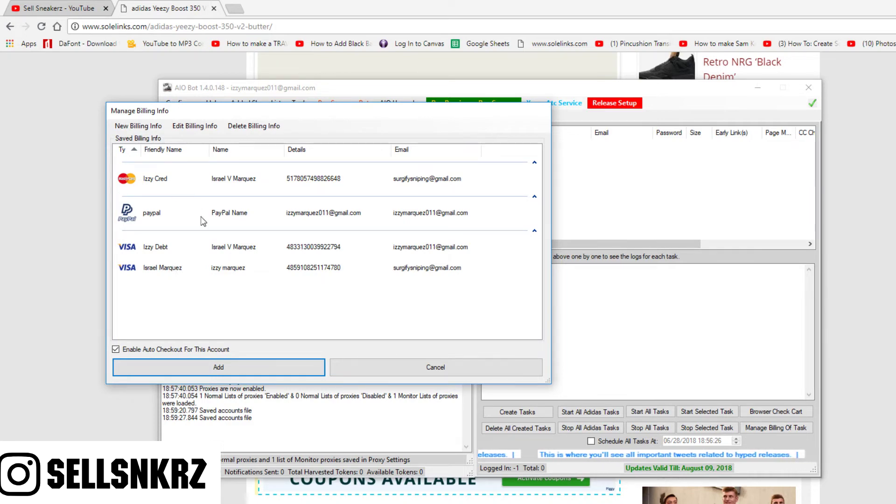
click(277, 180)
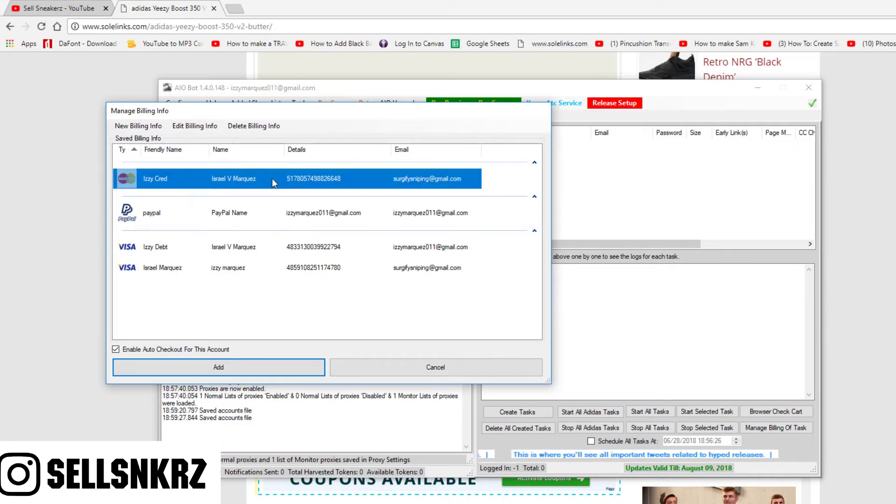
click(282, 365)
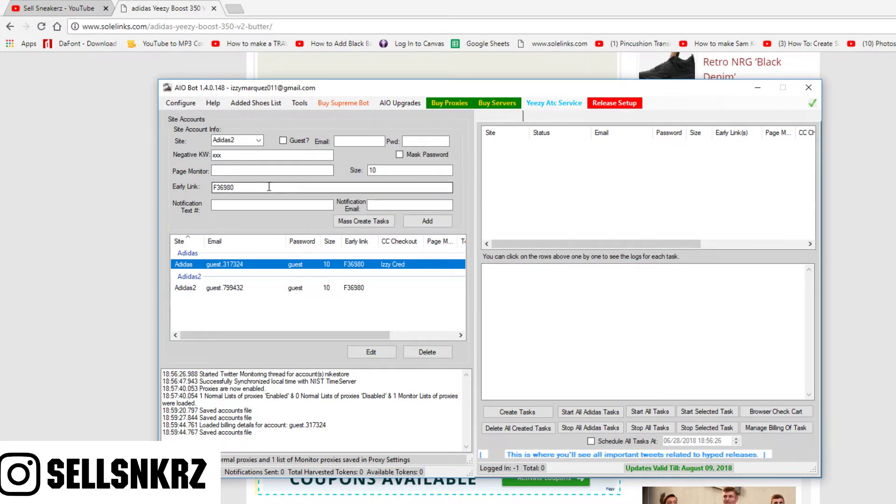
Step: Choose FootLocker as the site with Guest checkout ticked, then return to the release page
click(259, 140)
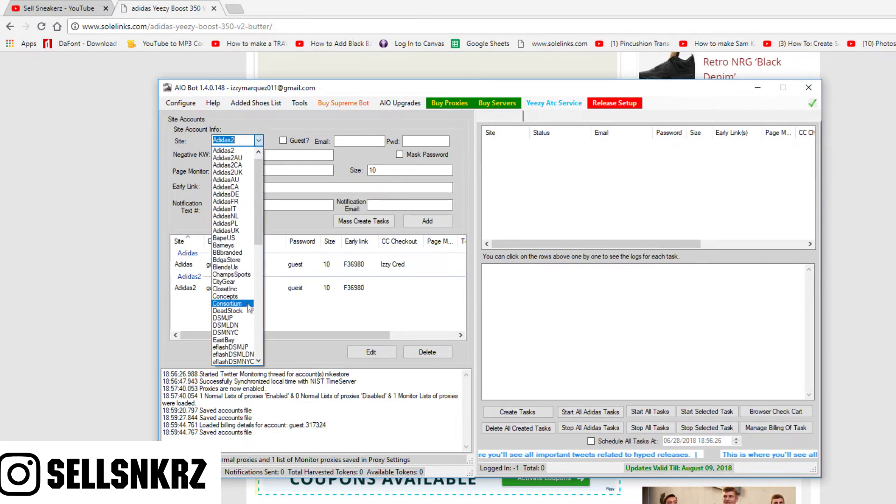
scroll(256, 296, down, 1)
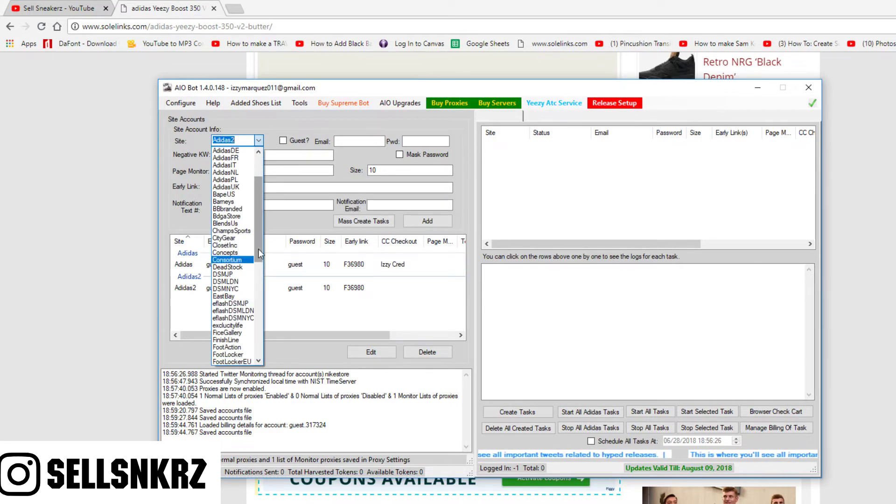
mouse_move(258, 248)
mouse_down()
mouse_move(255, 280)
mouse_move(256, 259)
mouse_up()
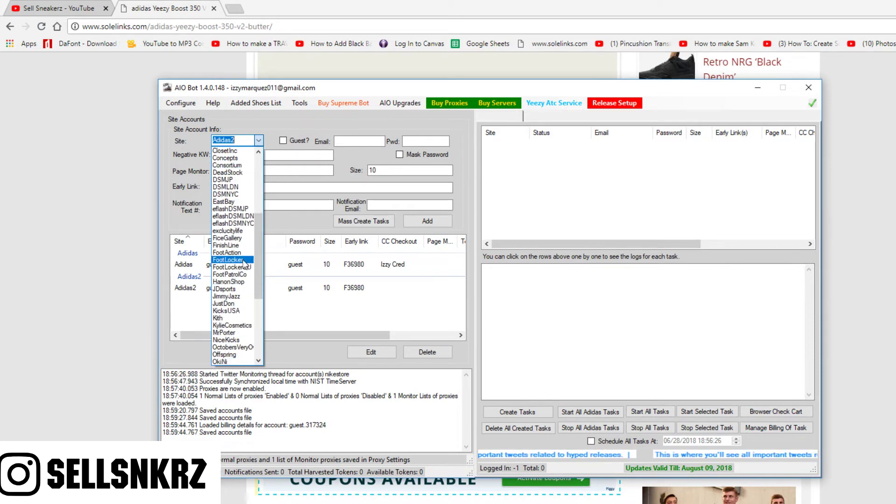
click(231, 252)
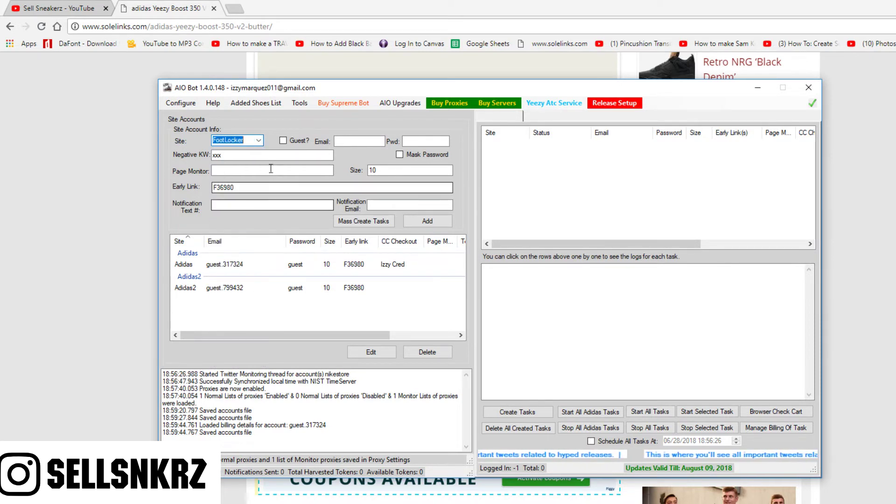
click(283, 141)
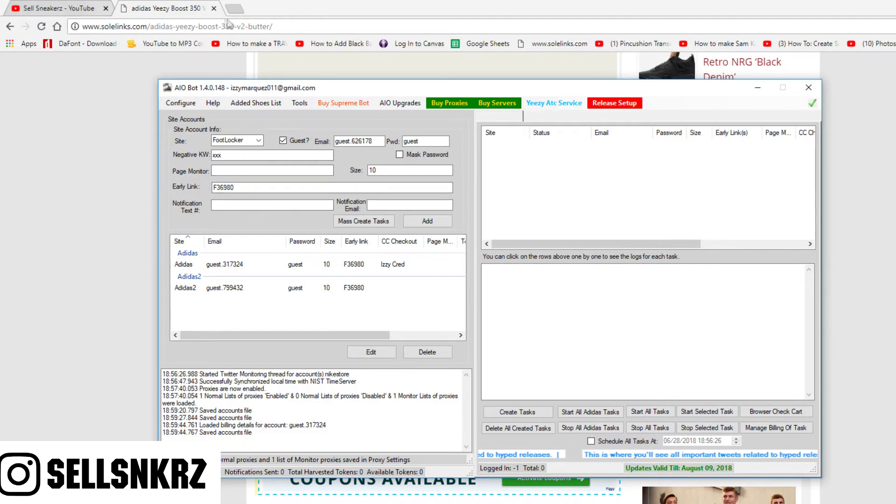
click(95, 105)
scroll(320, 262, up, 4)
scroll(336, 324, down, 8)
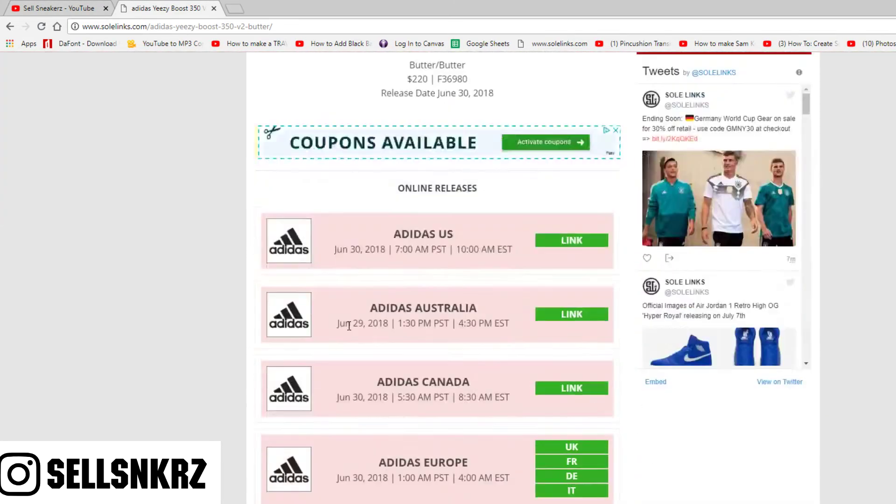
scroll(349, 325, down, 3)
scroll(380, 326, down, 3)
scroll(410, 329, down, 2)
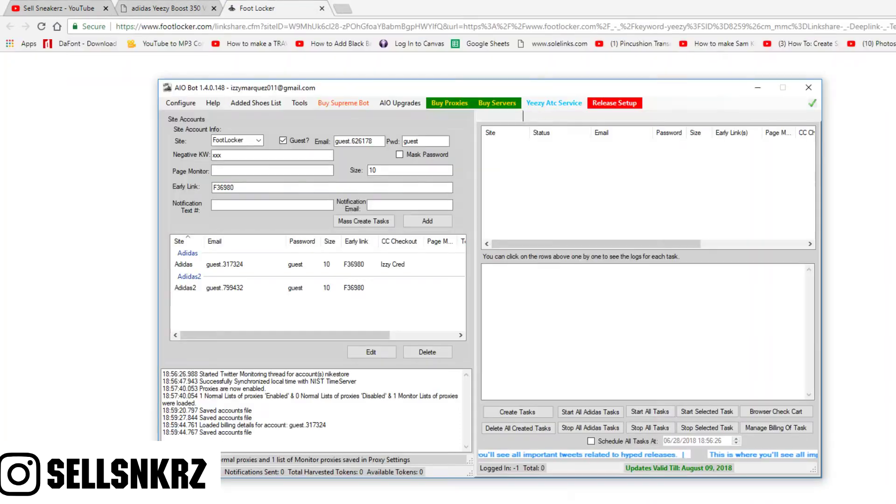
Step: Paste the Foot Locker release URL over F36980 as the FootLocker early link
key(alt+Tab)
click(242, 187)
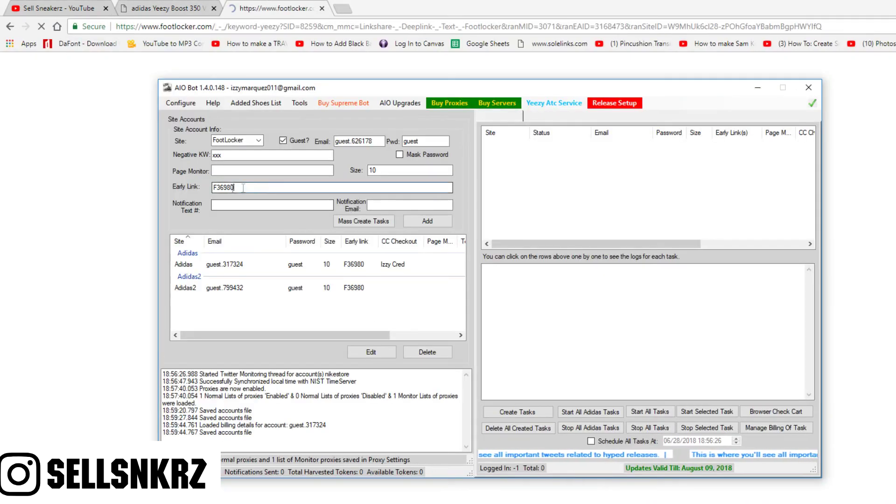
double_click(243, 187)
key(ctrl+v)
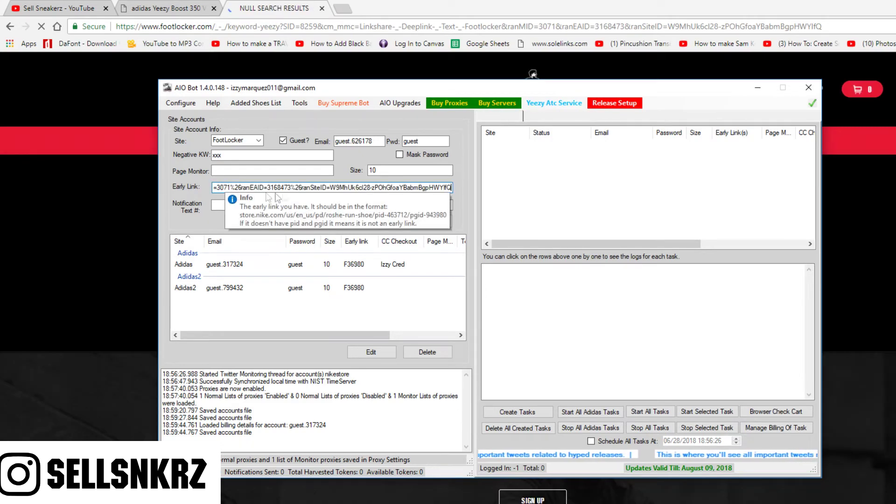
drag(277, 188, 97, 203)
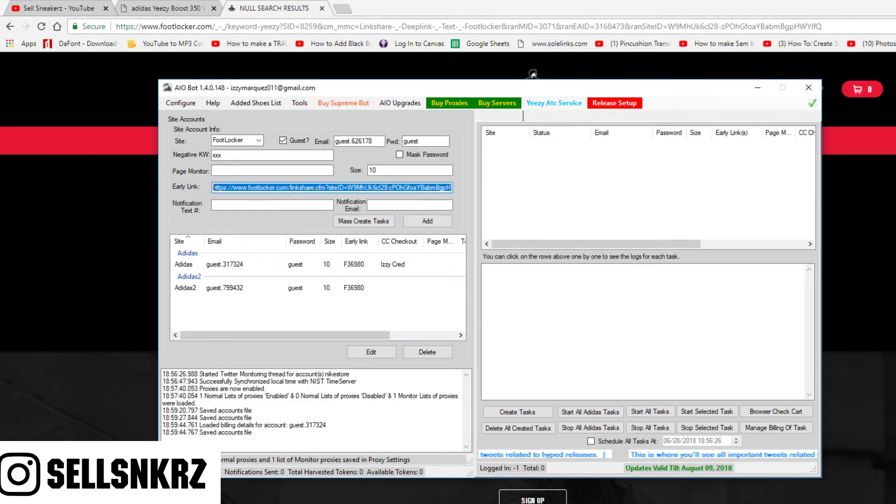
click(97, 202)
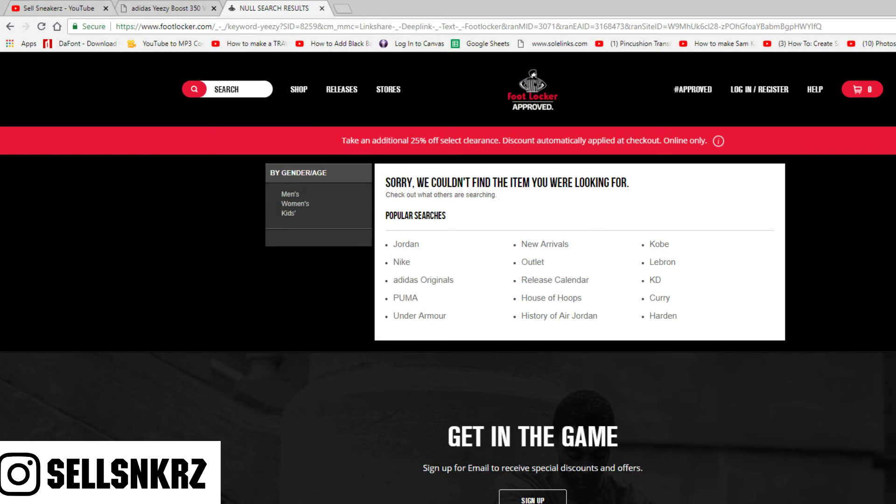
key(alt+Tab)
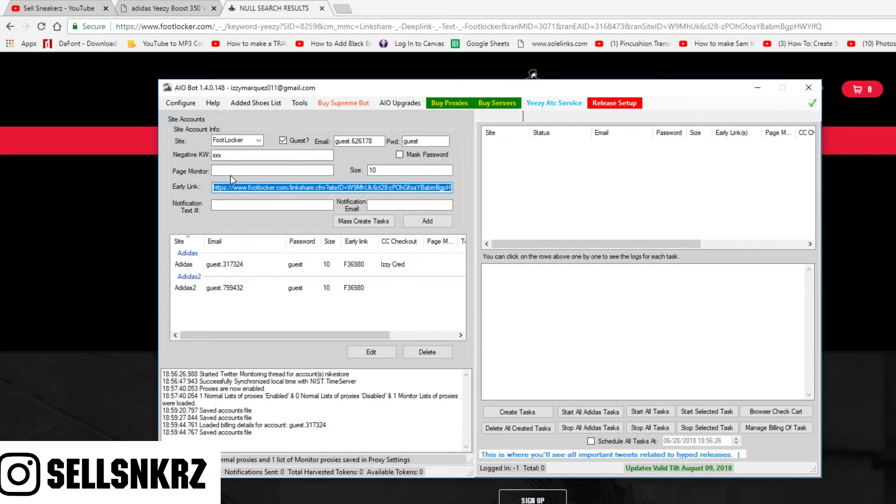
click(230, 174)
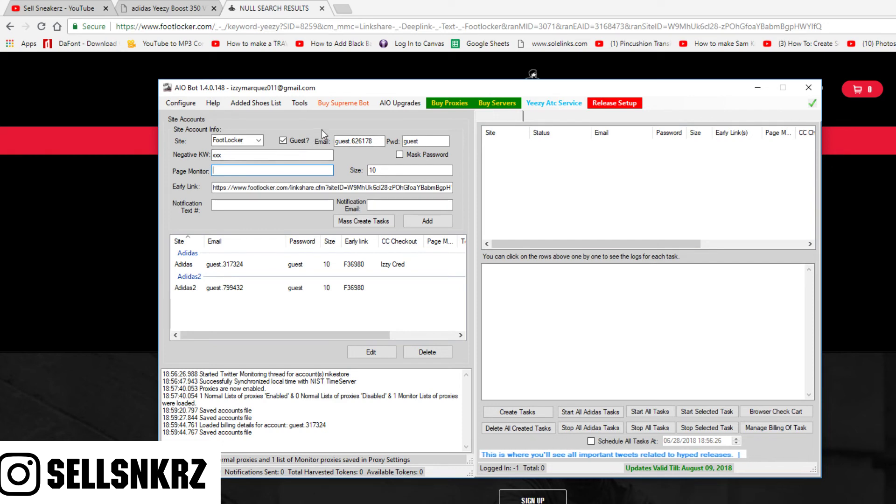
drag(389, 92, 410, 82)
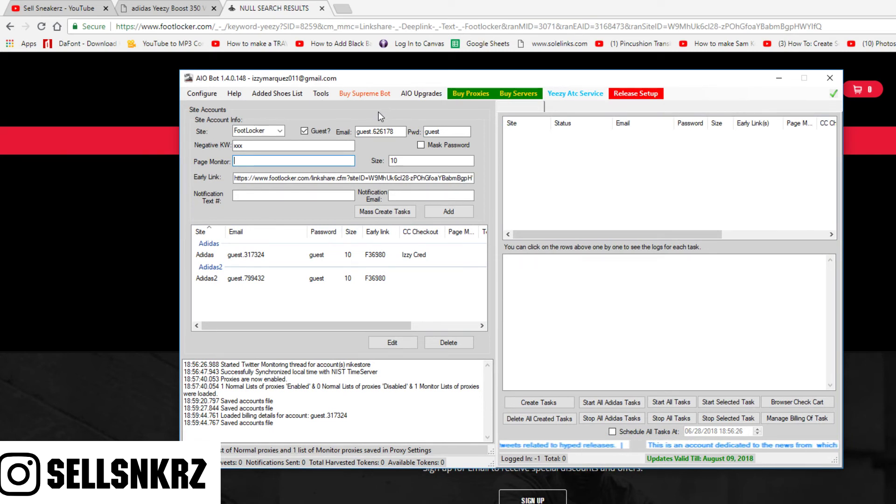
click(280, 133)
scroll(282, 251, down, 2)
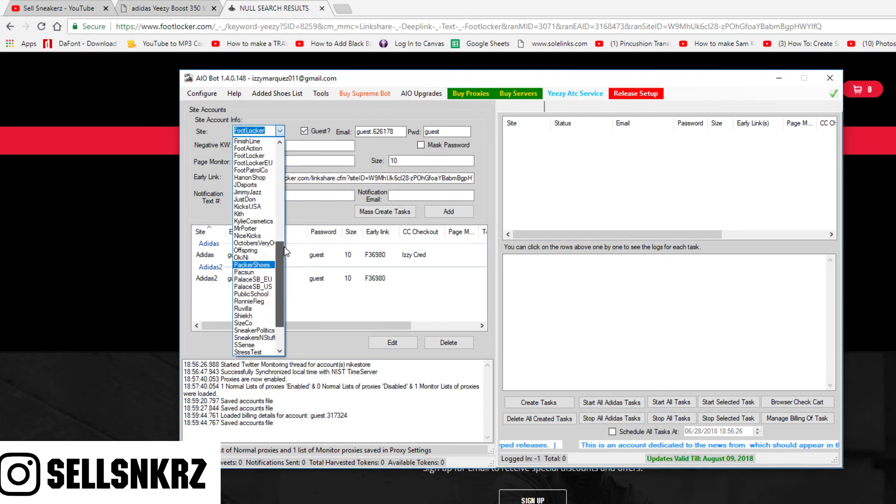
scroll(276, 262, down, 2)
scroll(273, 269, down, 1)
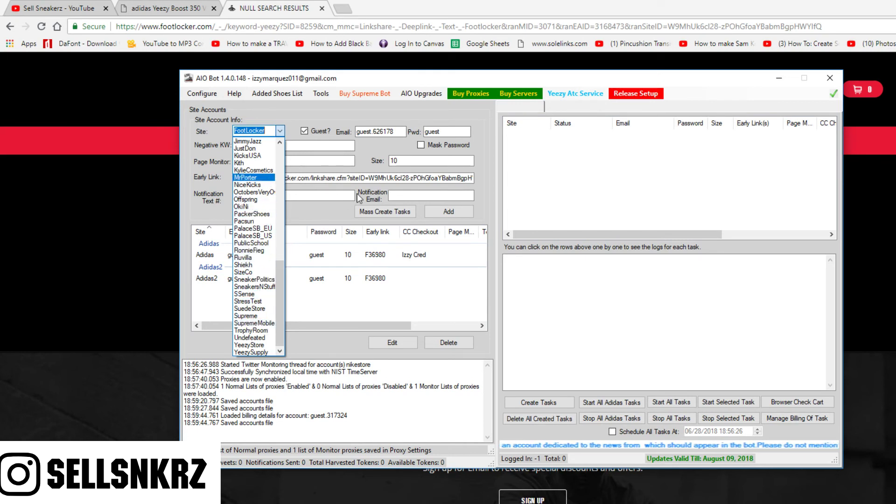
click(332, 197)
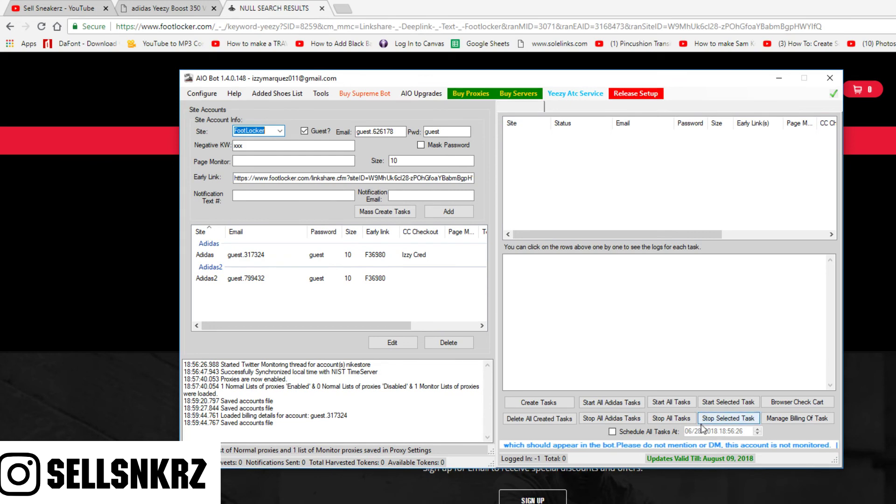
click(259, 91)
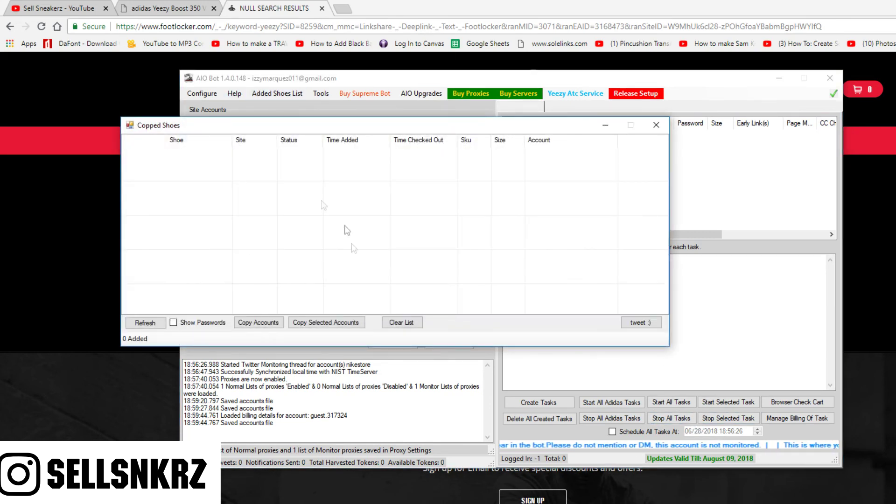
click(656, 125)
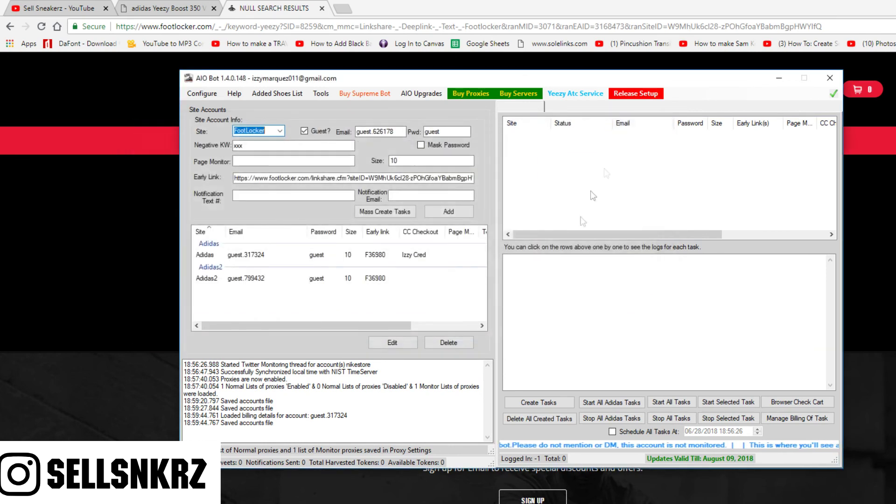